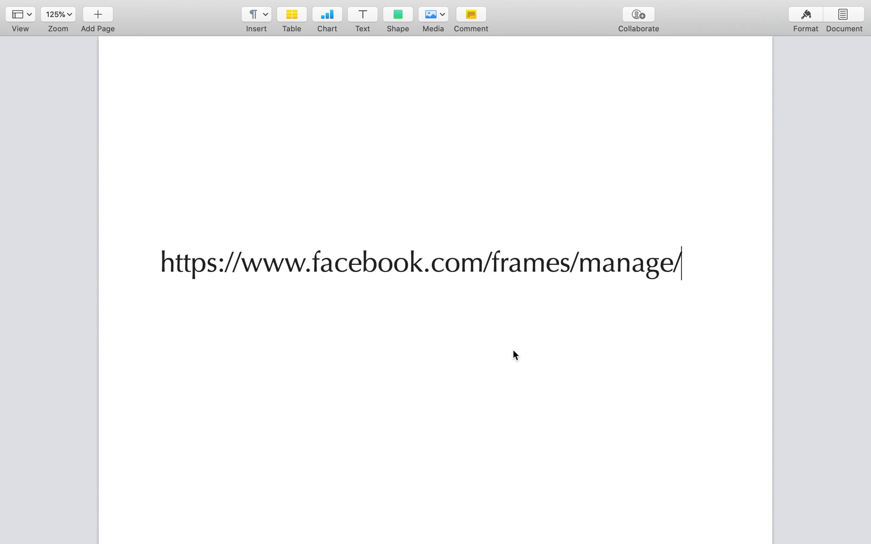
key("ctrl+Right")
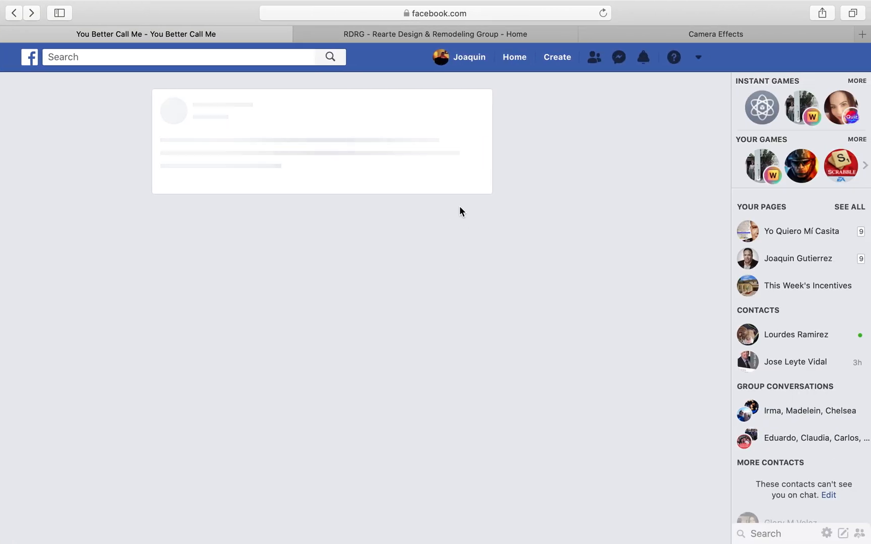
left_click(481, 10)
right_click(472, 11)
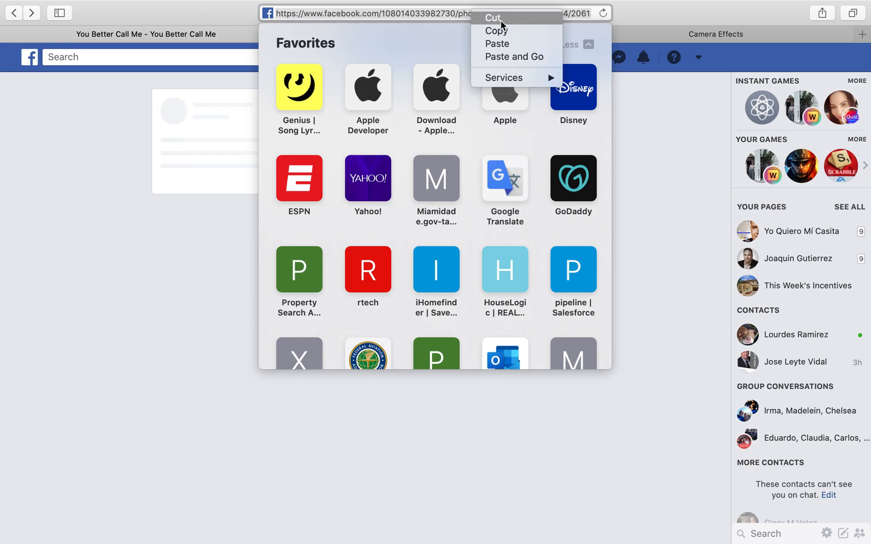
left_click(510, 57)
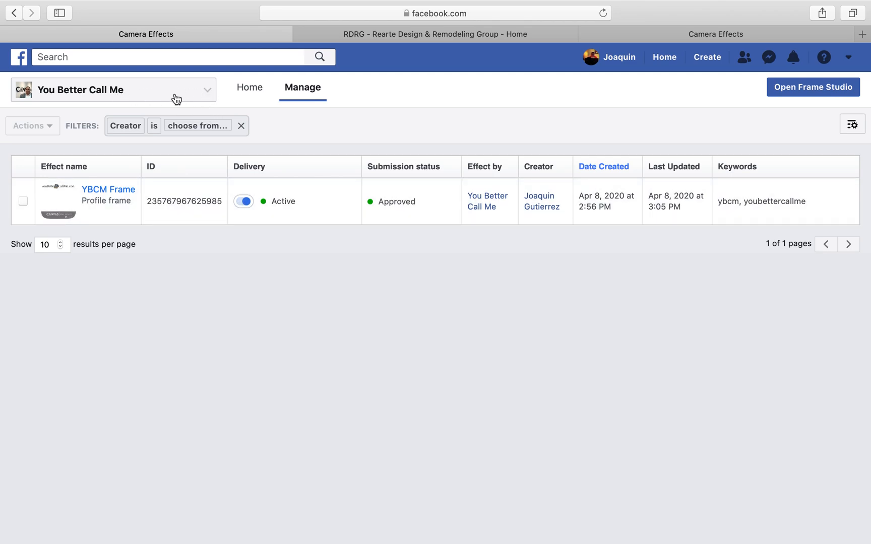
left_click(207, 95)
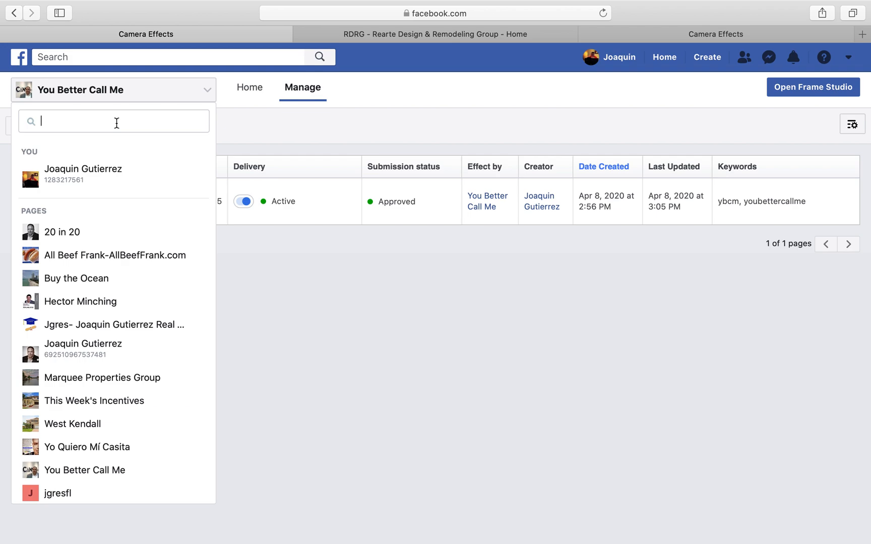
left_click(208, 93)
left_click(208, 94)
left_click(208, 94)
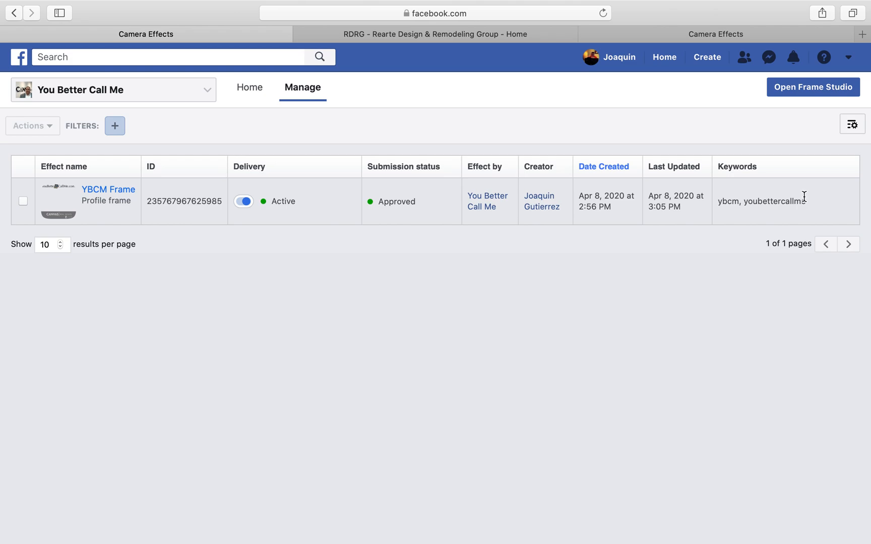
Start a new profile picture frame in Frame Studio and shrink the browser window to expose the artwork files on the desktop
left_click(811, 94)
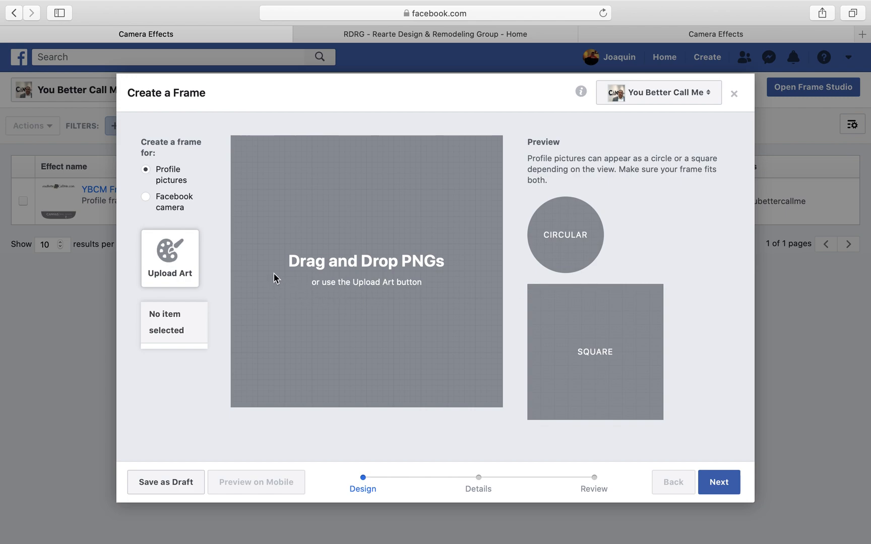
left_click(164, 273)
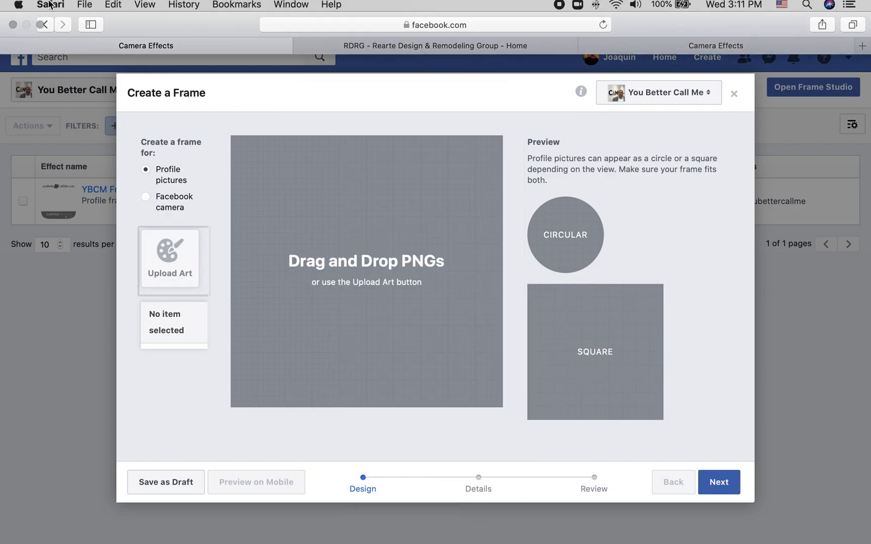
left_click(40, 24)
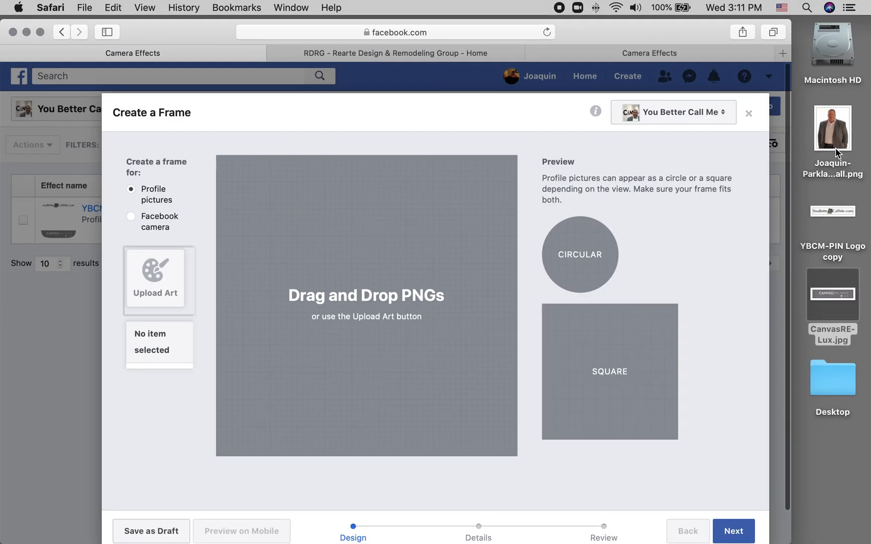
Add the YBCM-PIN Logo copy image to the frame and enlarge it to span the canvas's upper edge
left_click_drag(833, 214, 327, 186)
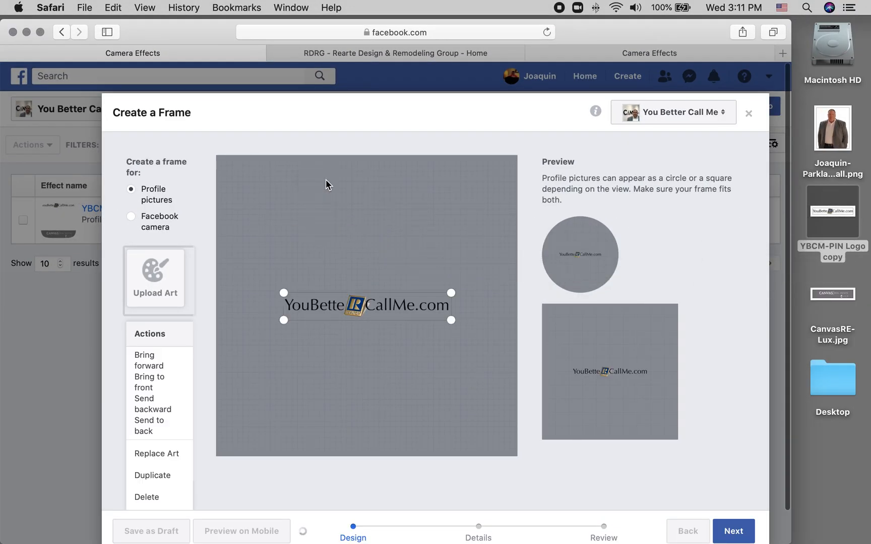
left_click_drag(355, 307, 289, 172)
left_click_drag(387, 185, 514, 201)
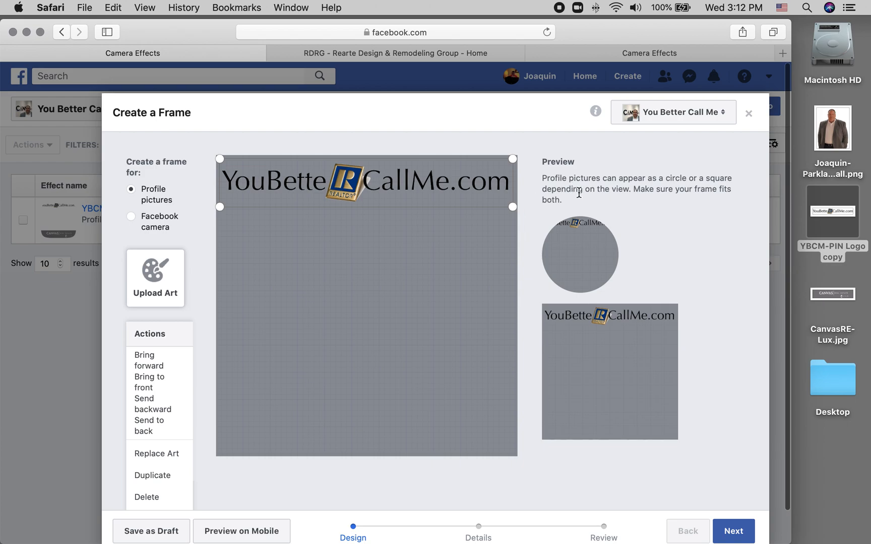
Add CanvasRE-Lux.jpg to the frame and enlarge it into a full-width banner along the canvas's lower edge
left_click(848, 297)
left_click_drag(847, 297, 341, 447)
left_click_drag(396, 418, 516, 374)
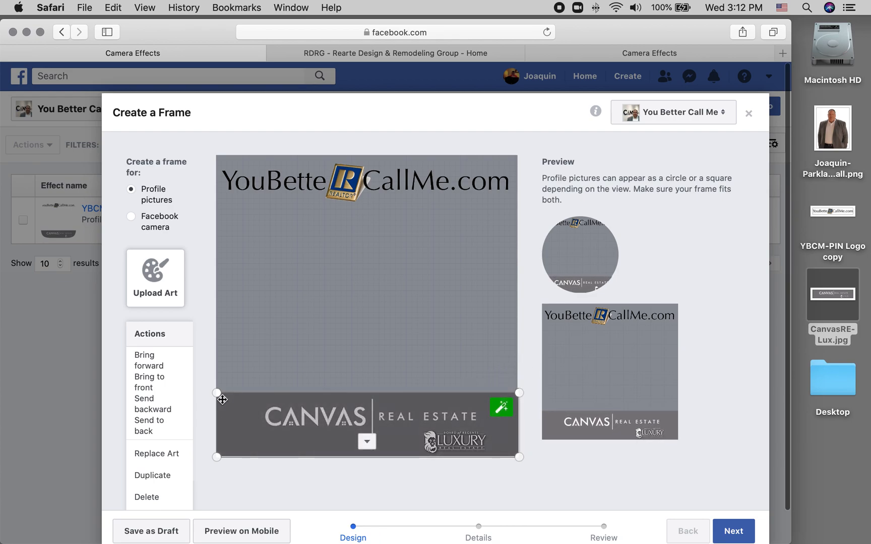
left_click_drag(217, 393, 214, 389)
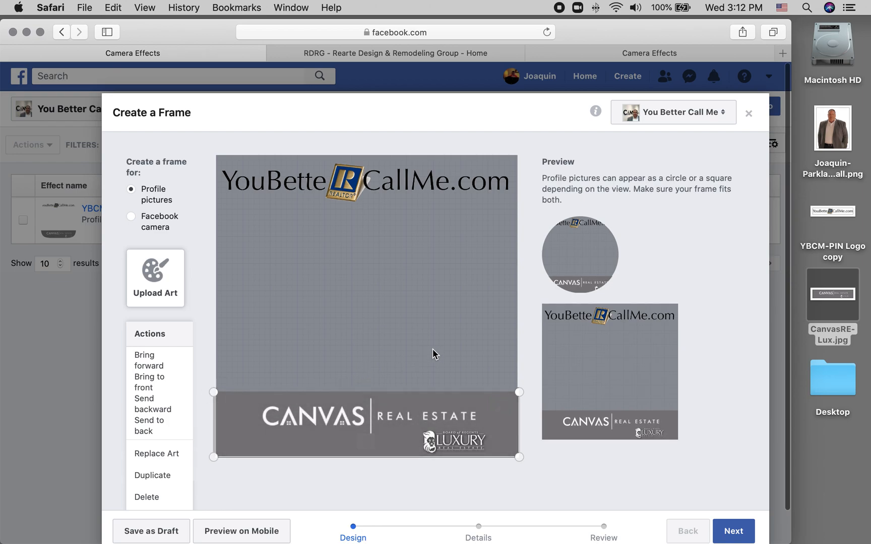
mouse_move(599, 288)
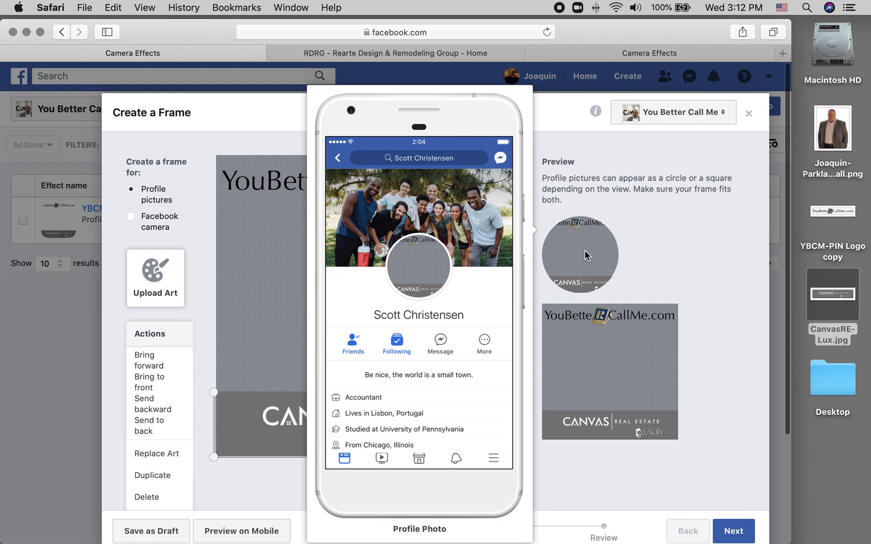
mouse_move(624, 354)
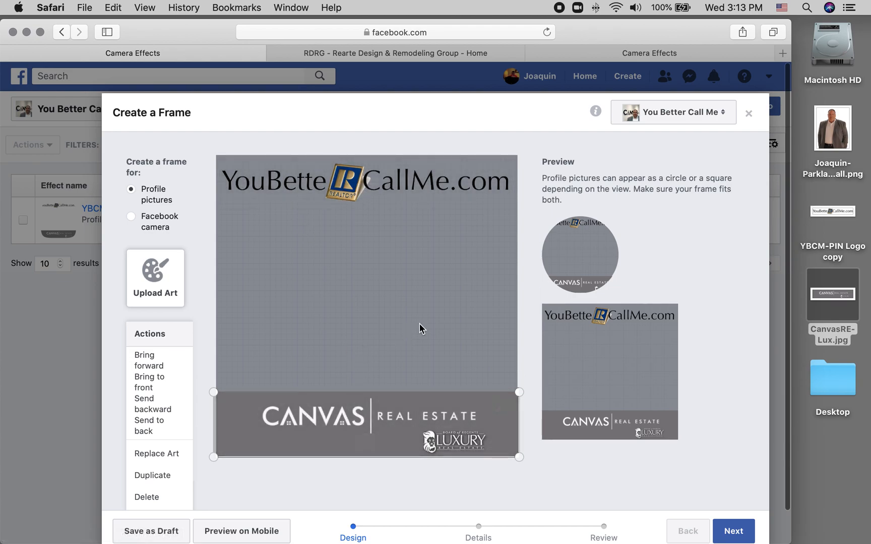
Place the portrait PNG from the desktop at reduced size in the canvas's lower-right corner, one layer behind the Canvas Real Estate banner
left_click_drag(834, 130, 487, 372)
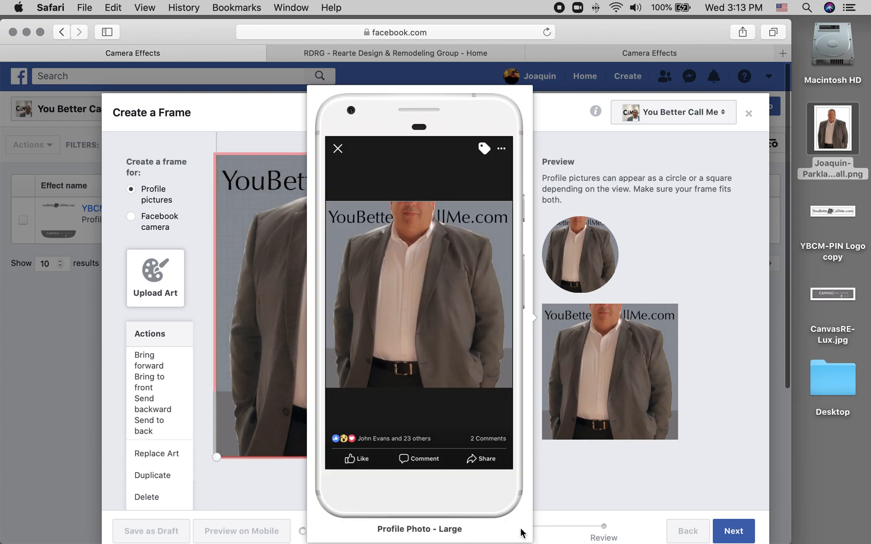
left_click_drag(471, 420, 301, 281)
left_click_drag(279, 206, 462, 401)
right_click(457, 369)
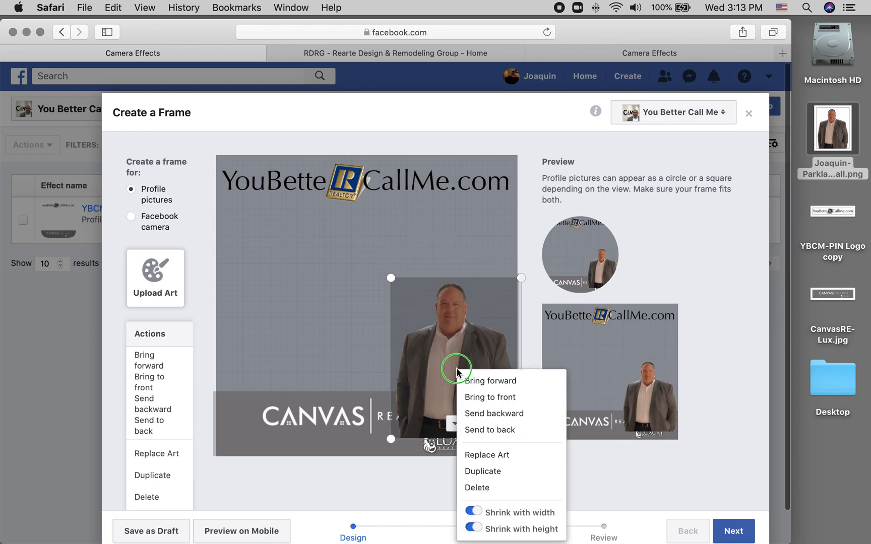
left_click(476, 414)
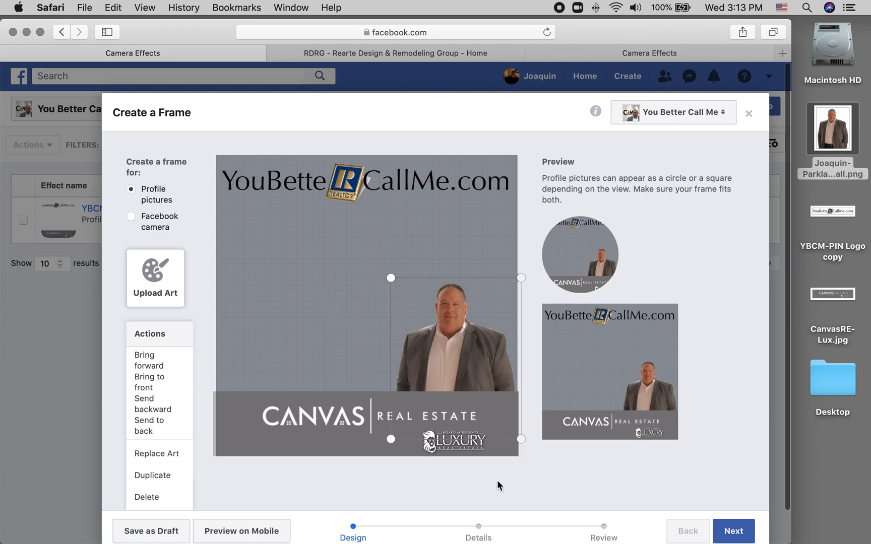
Continue to the frame's details and name it YBCM Frame w Portrait
scroll(497, 480, "down", 1)
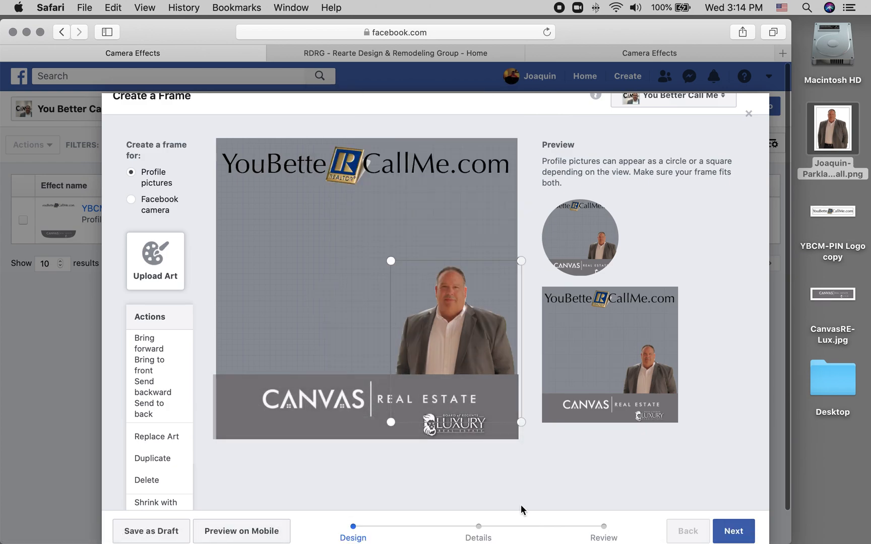
left_click(732, 531)
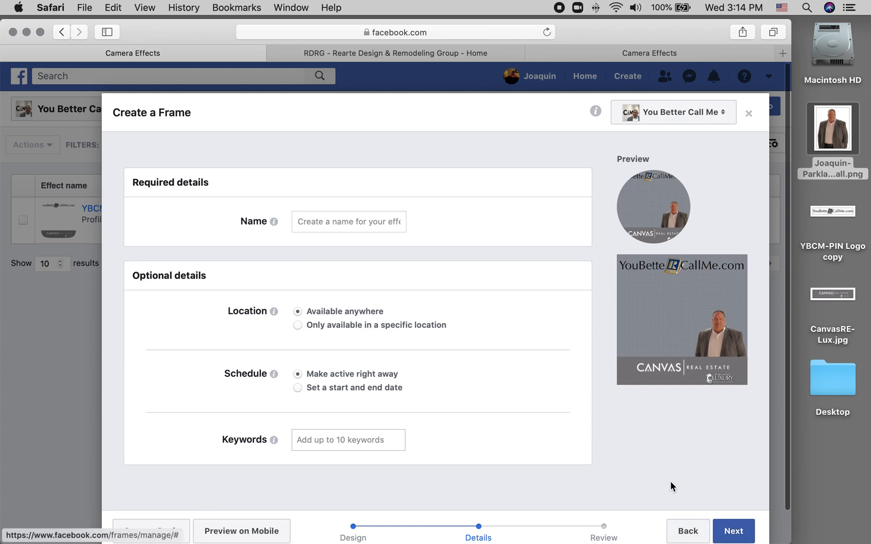
left_click(313, 222)
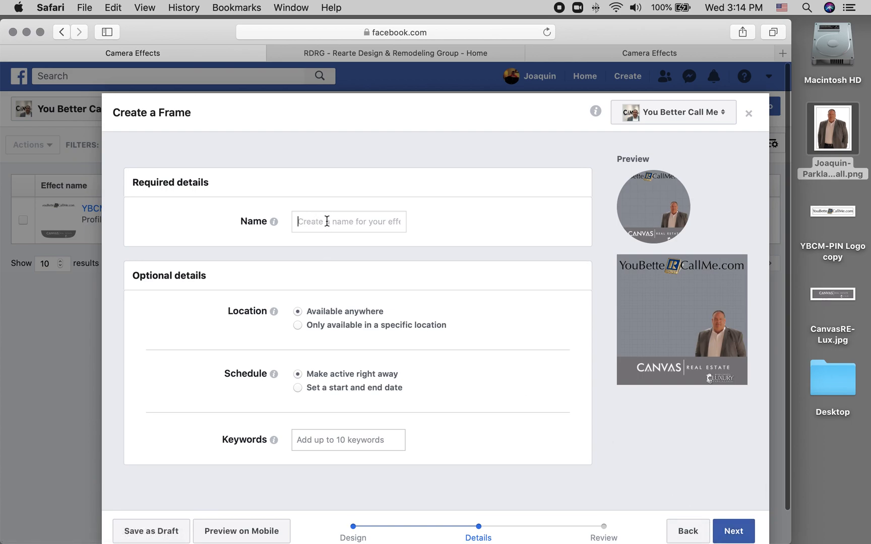
type("YBCM Frame w Portrait")
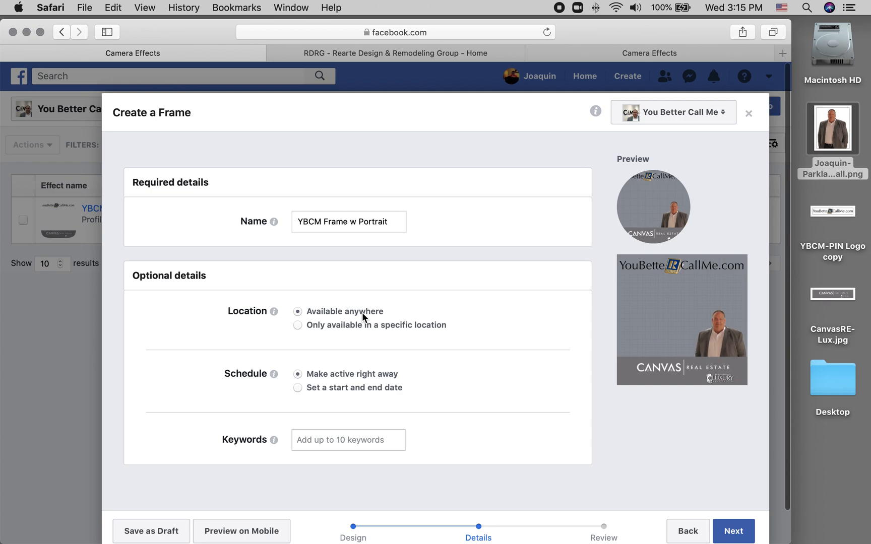
left_click(297, 325)
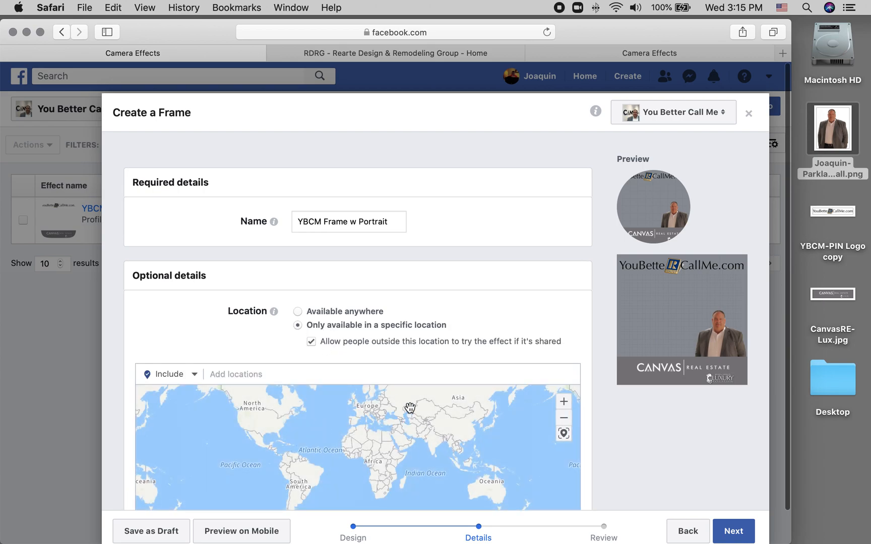
left_click(297, 311)
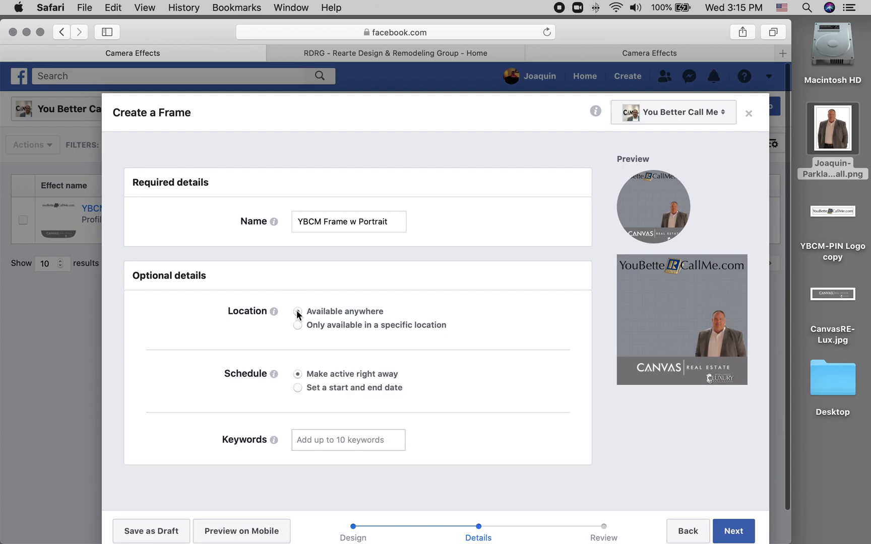
left_click(298, 325)
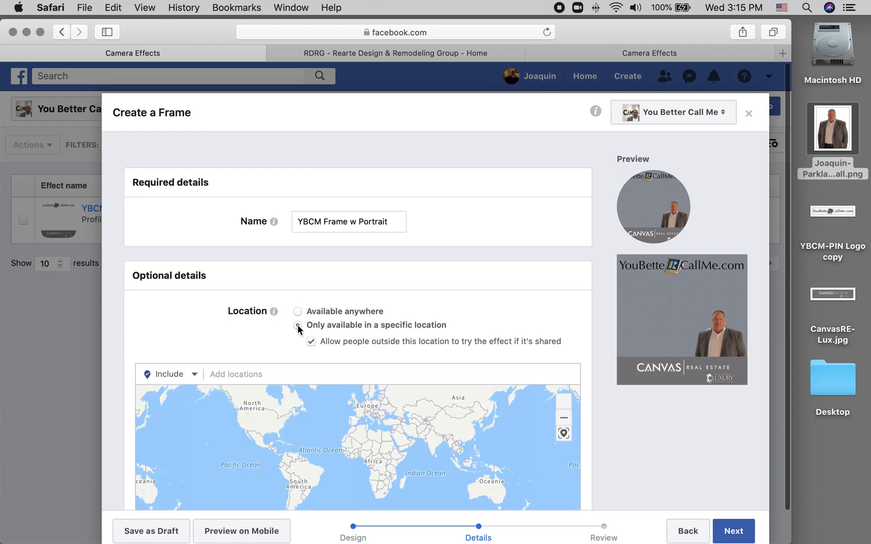
left_click(297, 311)
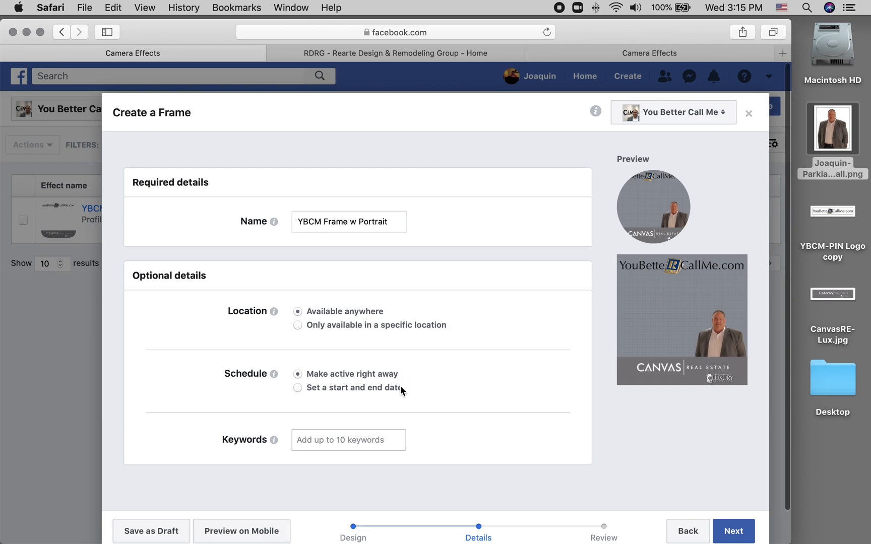
Add the suggested keyword Ybcm to the frame's optional details
left_click(321, 440)
type("ycbm")
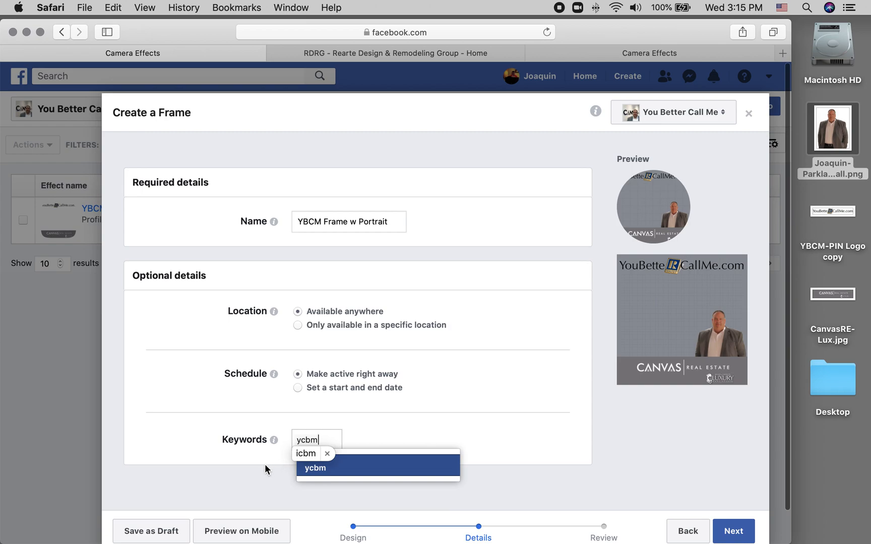
left_click(327, 453)
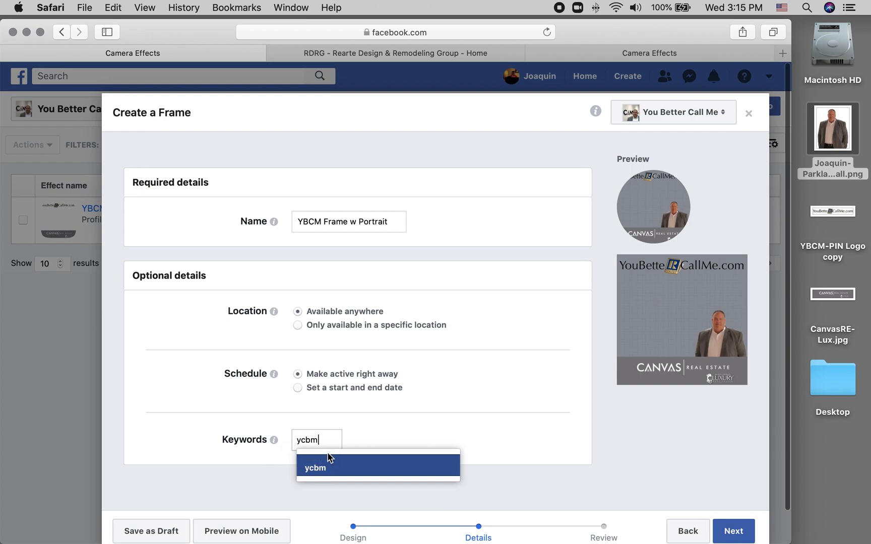
key("BackSpace")
key("BackSpace")
key("BackSpace")
type("b")
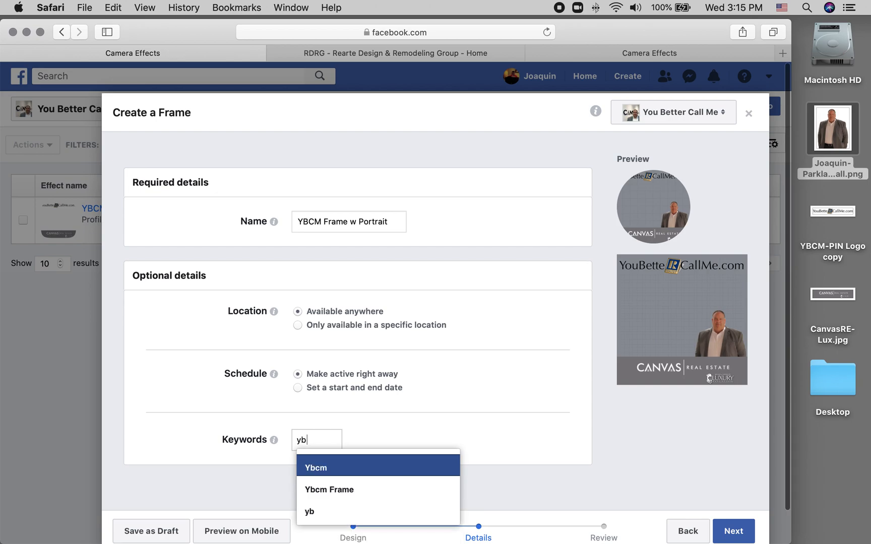
type("cm fr")
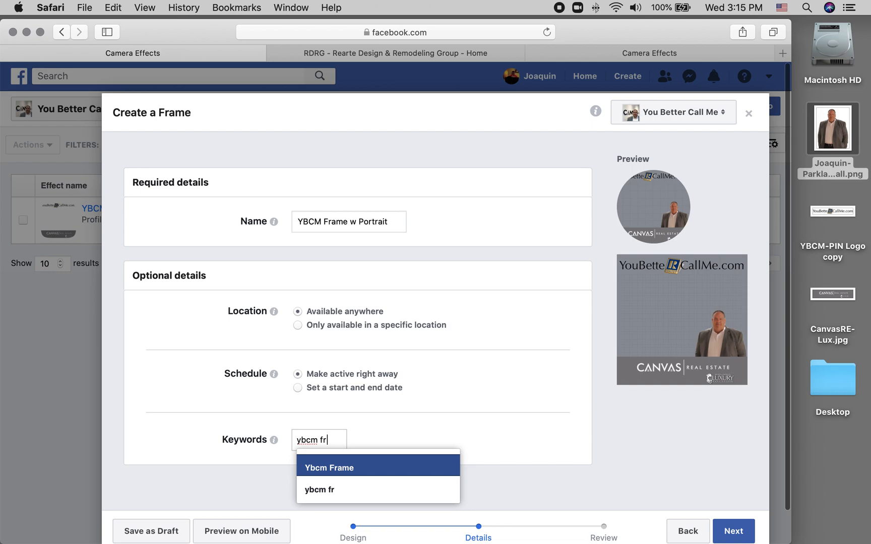
key("BackSpace")
key("BackSpace")
key("BackSpace")
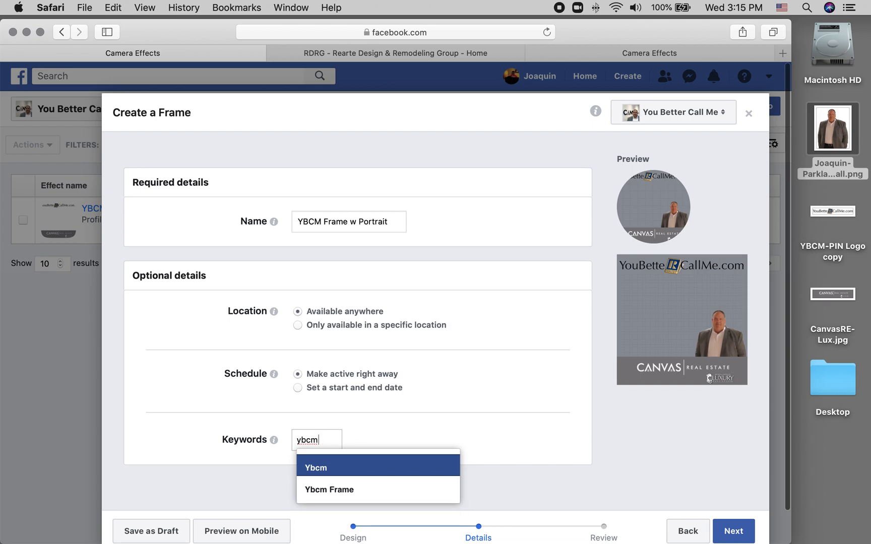
key("Return")
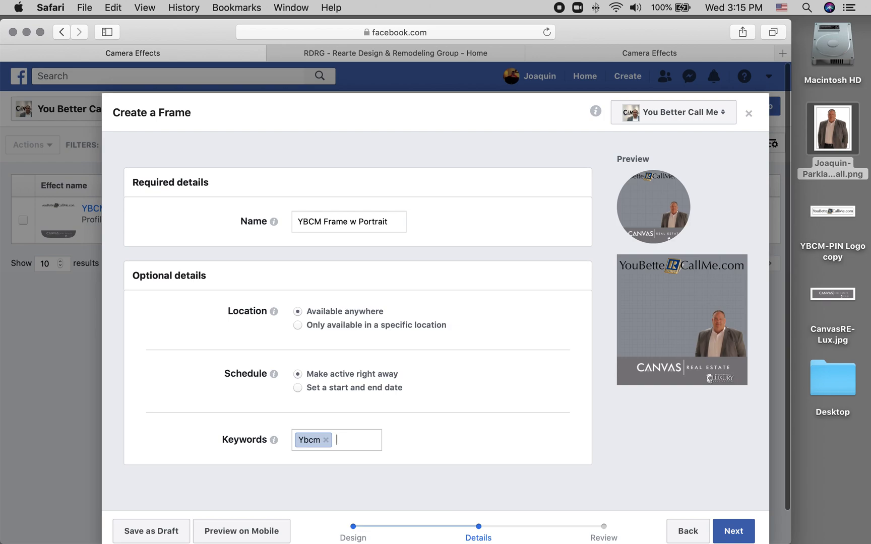
Add ybcm-portrait as a second keyword and continue to the frame's review
type("ybcm")
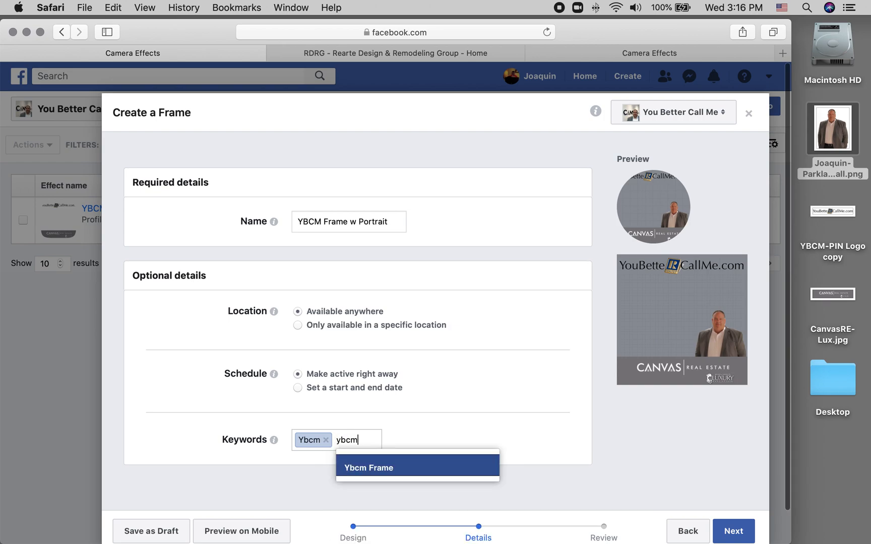
type("-portrait")
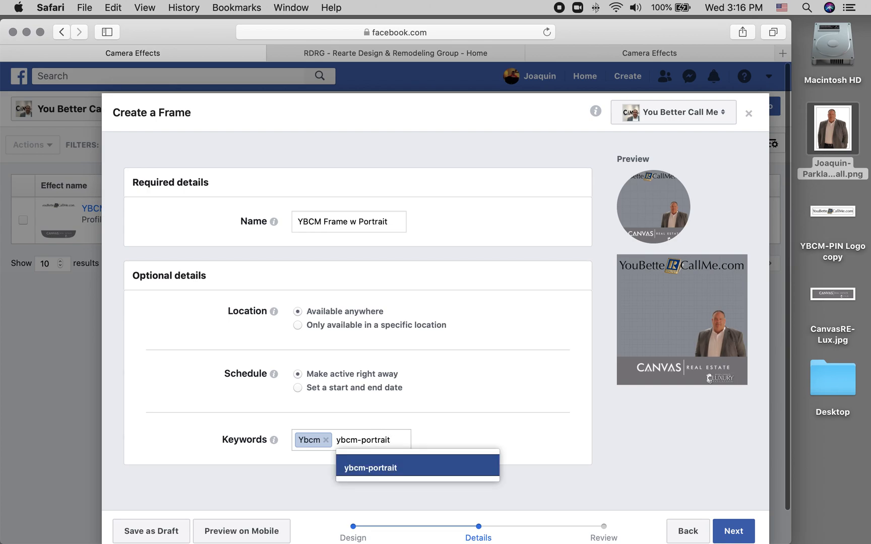
key("Return")
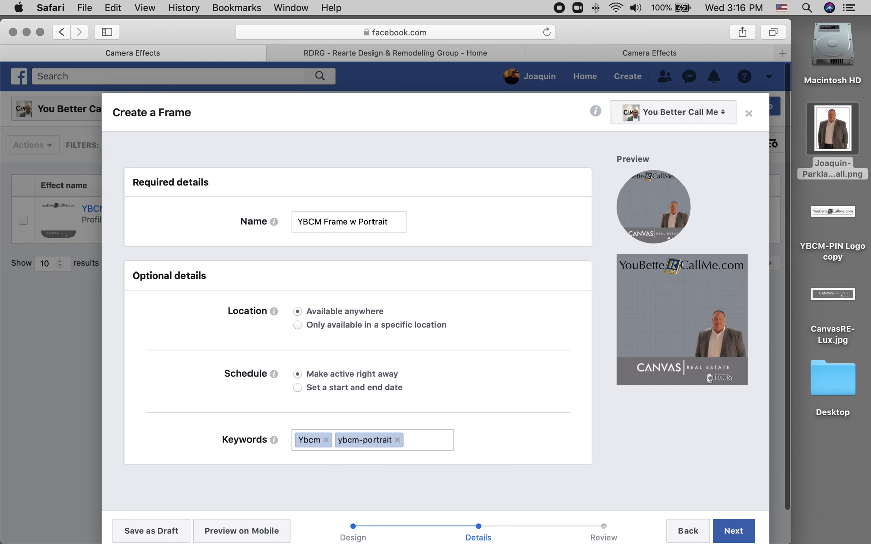
left_click(730, 534)
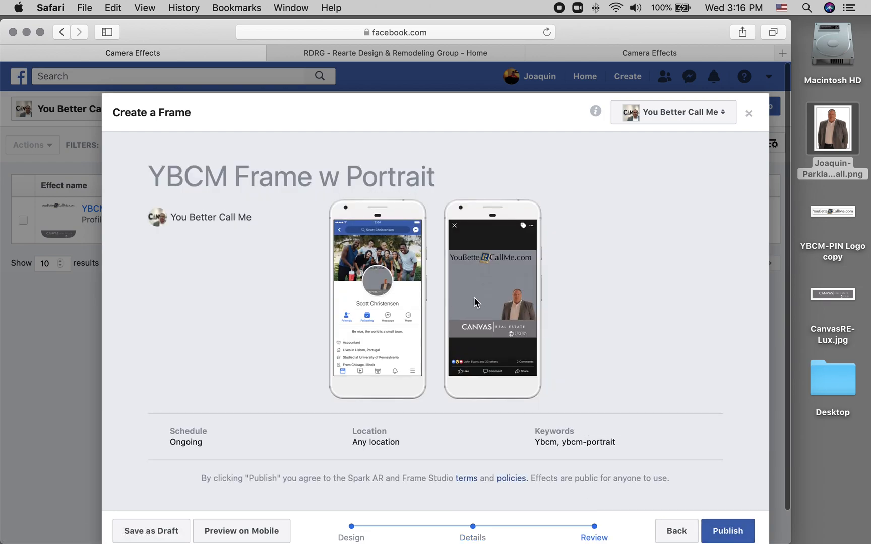
Publish the YBCM Frame w Portrait, accept that its name and owner become final, and finish without sharing it as the page
scroll(643, 327, "down", 2)
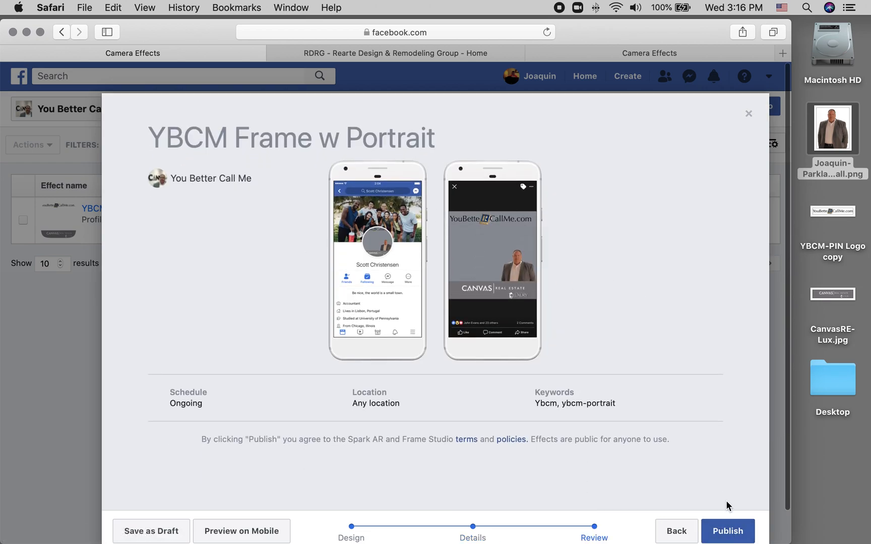
left_click(725, 531)
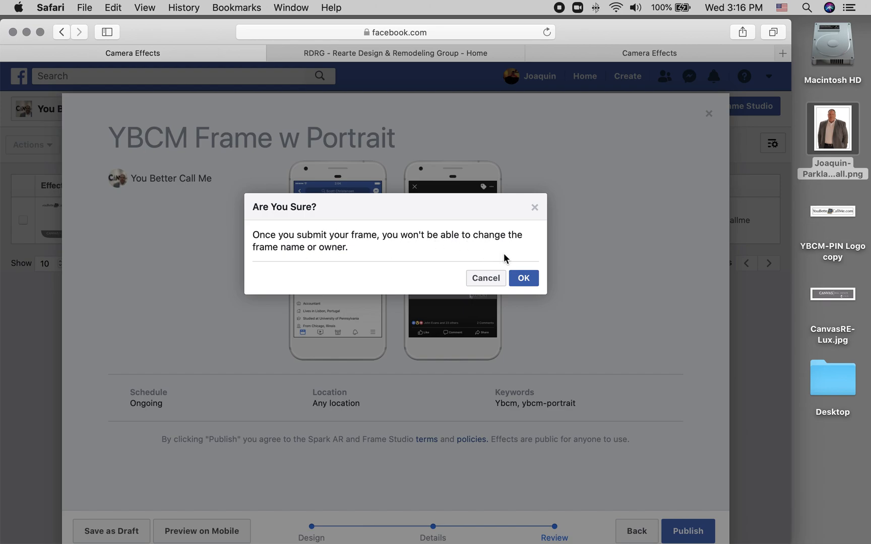
left_click(524, 278)
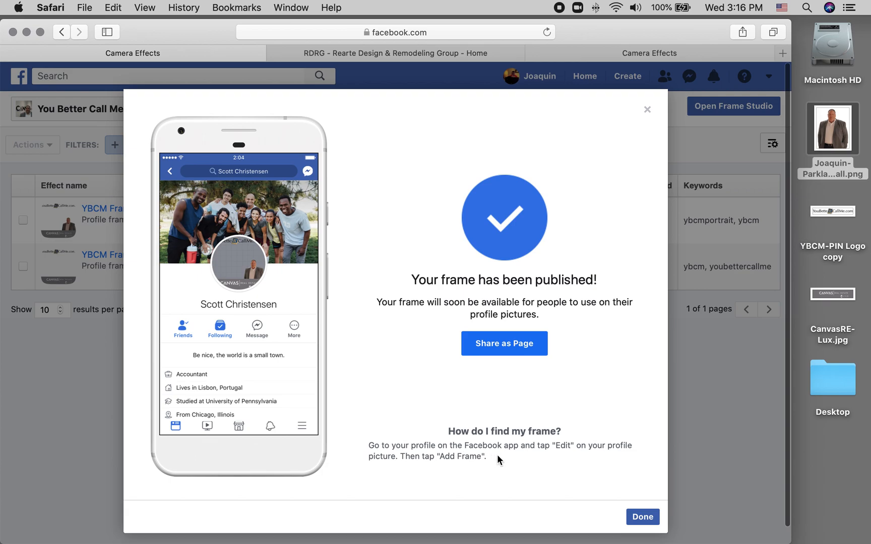
left_click(643, 510)
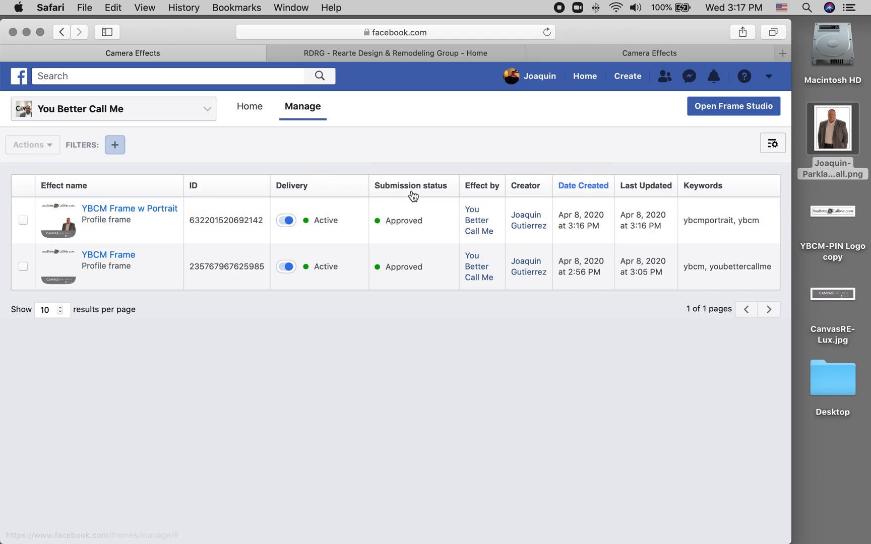
Go to the news feed, open You Better Call Me's frame post through the notification about its liked photo, and close the enlarged photo
left_click(552, 82)
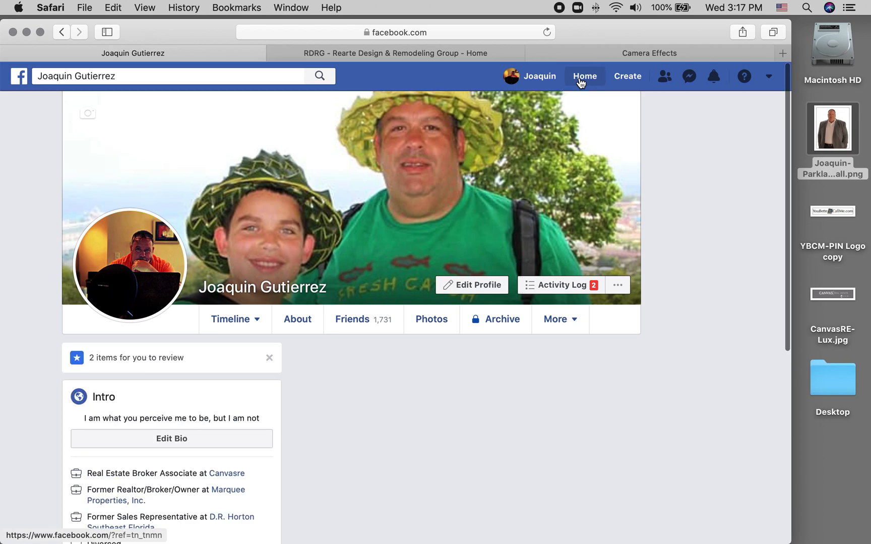
left_click(581, 82)
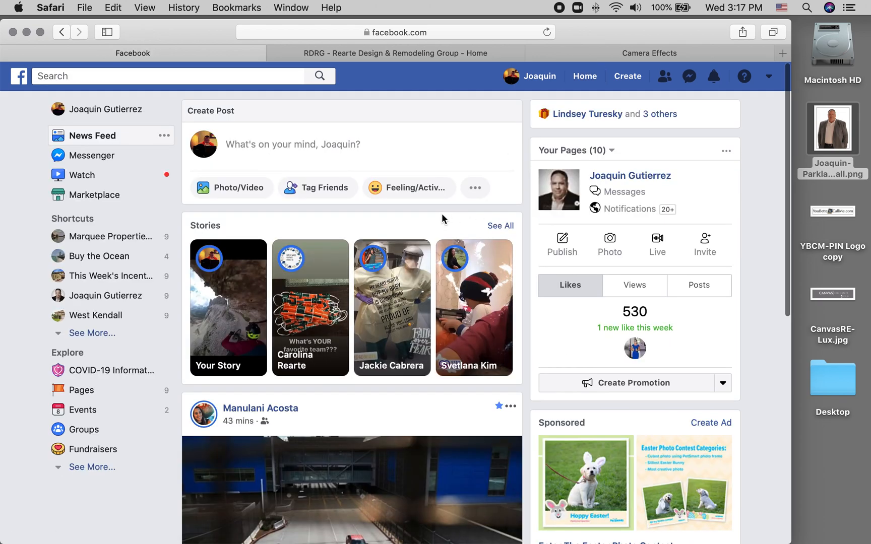
left_click(714, 81)
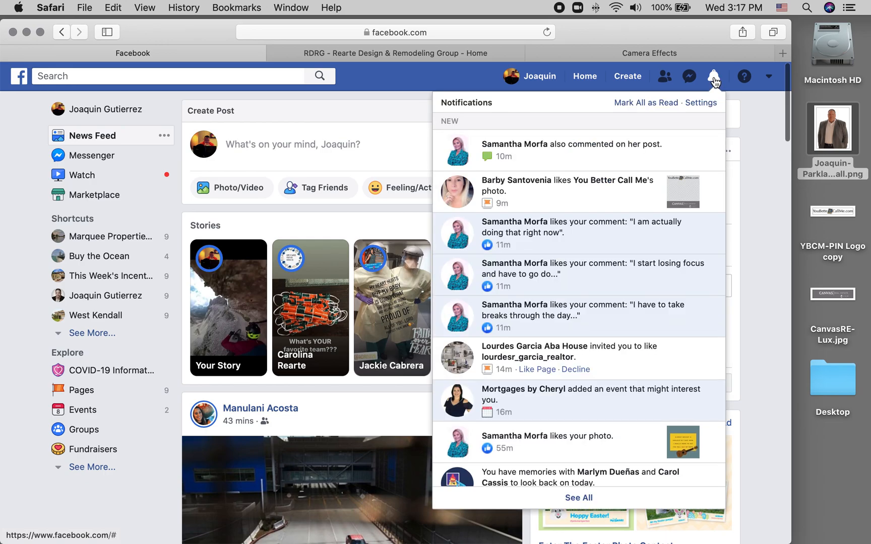
left_click(578, 185)
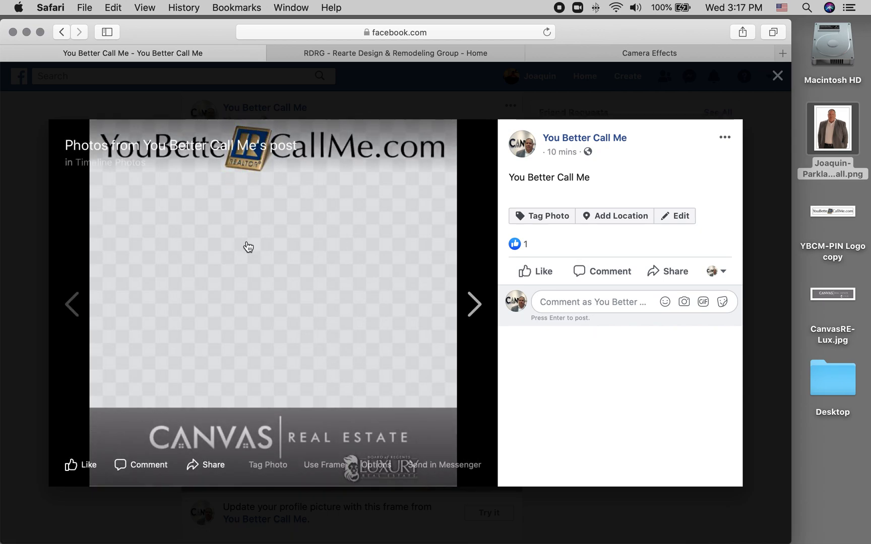
left_click(777, 76)
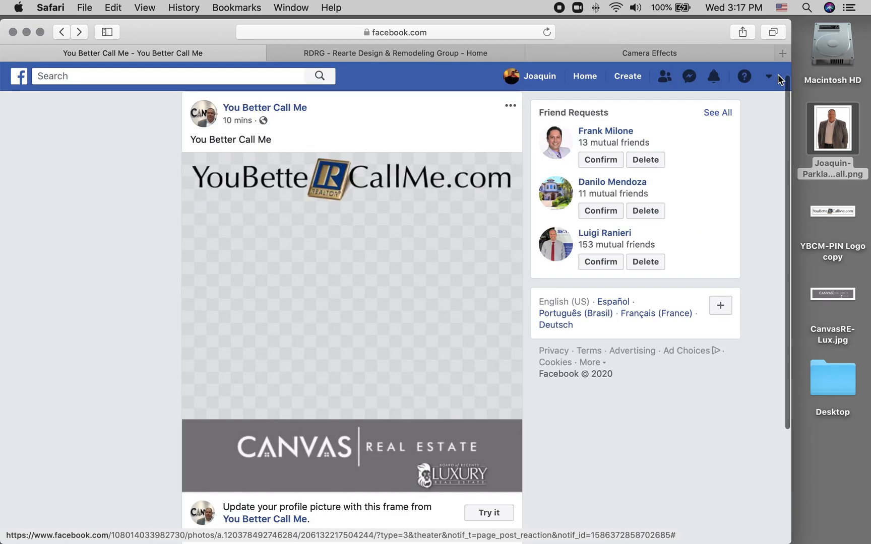